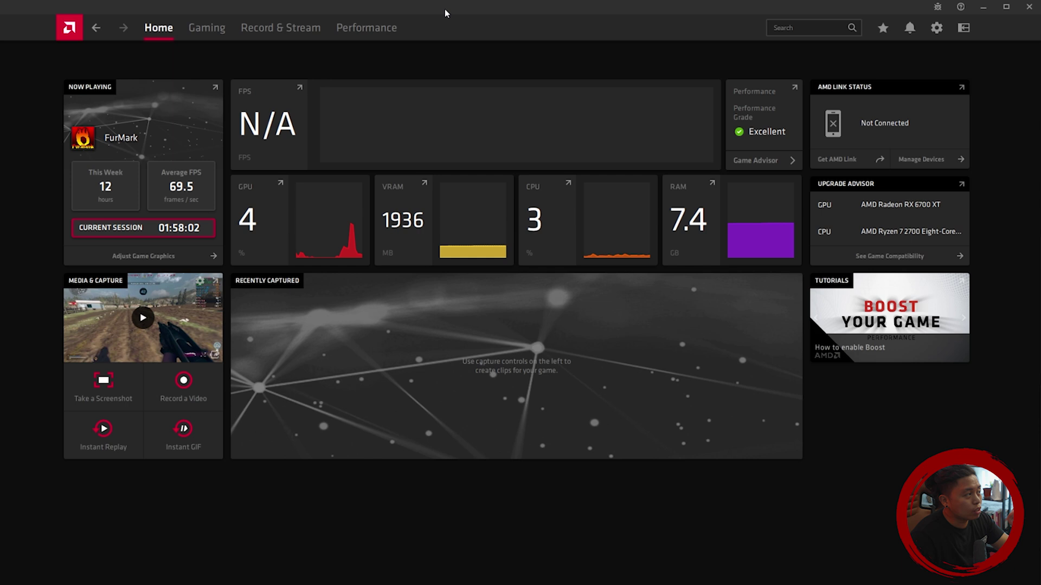
# Go to Performance and open the GPU Tuning page for the RX 6700 XT.
pyautogui.click(359, 26)
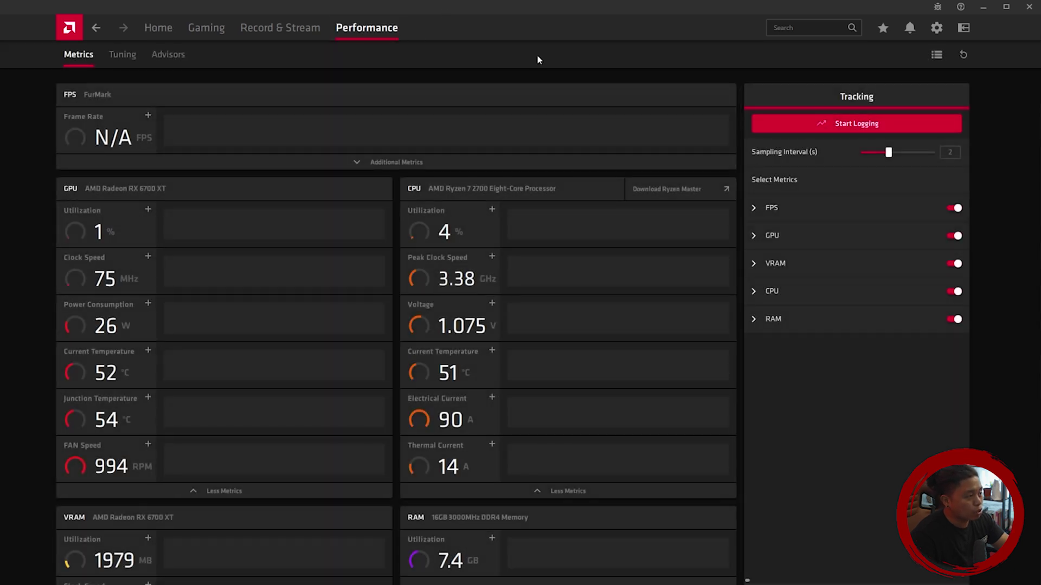
pyautogui.click(123, 60)
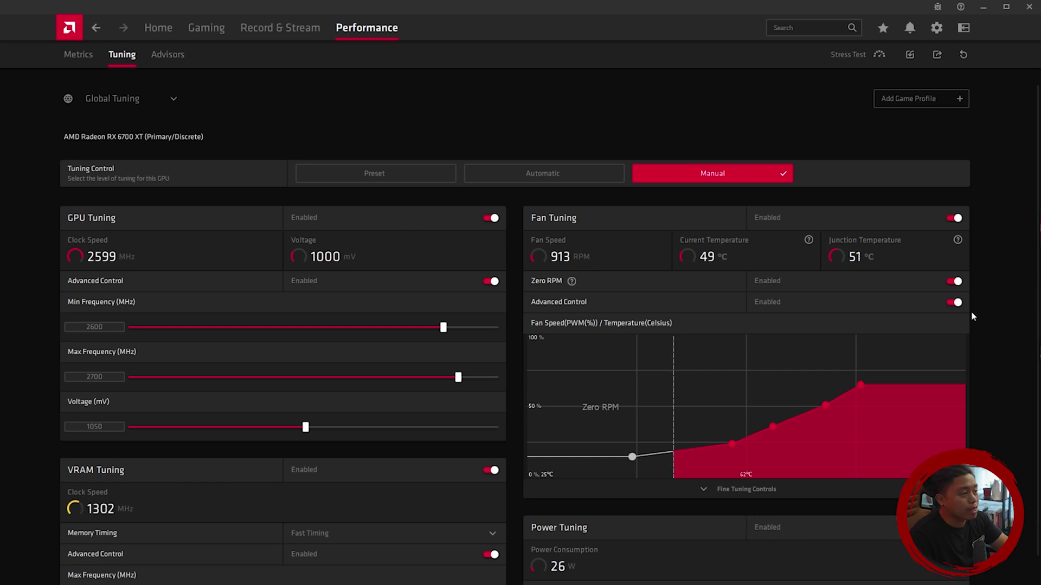
pyautogui.scroll(-1, 989, 327)
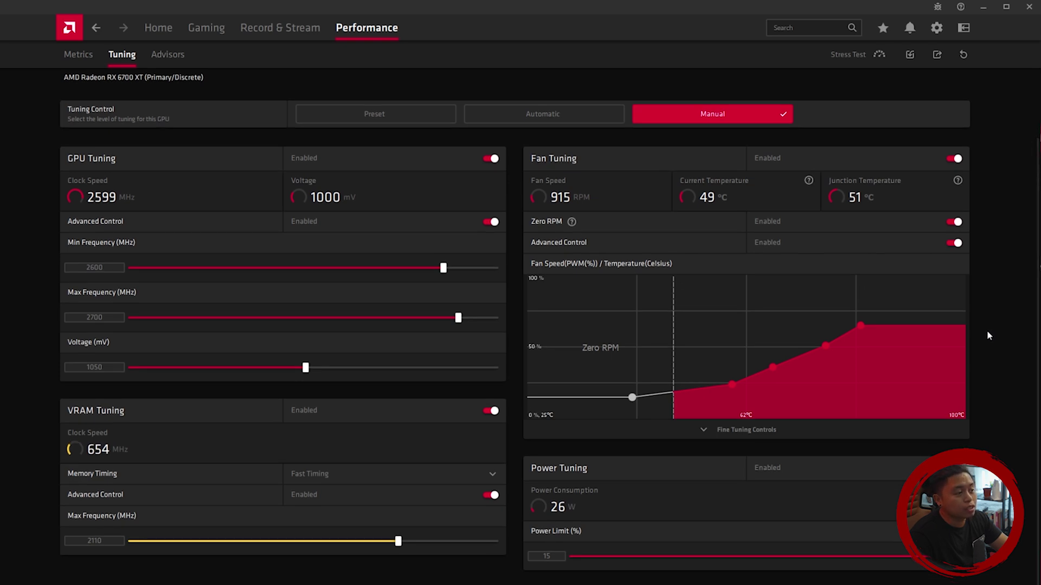
pyautogui.scroll(1, 1010, 389)
pyautogui.scroll(-1, 1010, 389)
pyautogui.scroll(1, 1011, 389)
pyautogui.scroll(-1, 1010, 389)
pyautogui.scroll(1, 1011, 389)
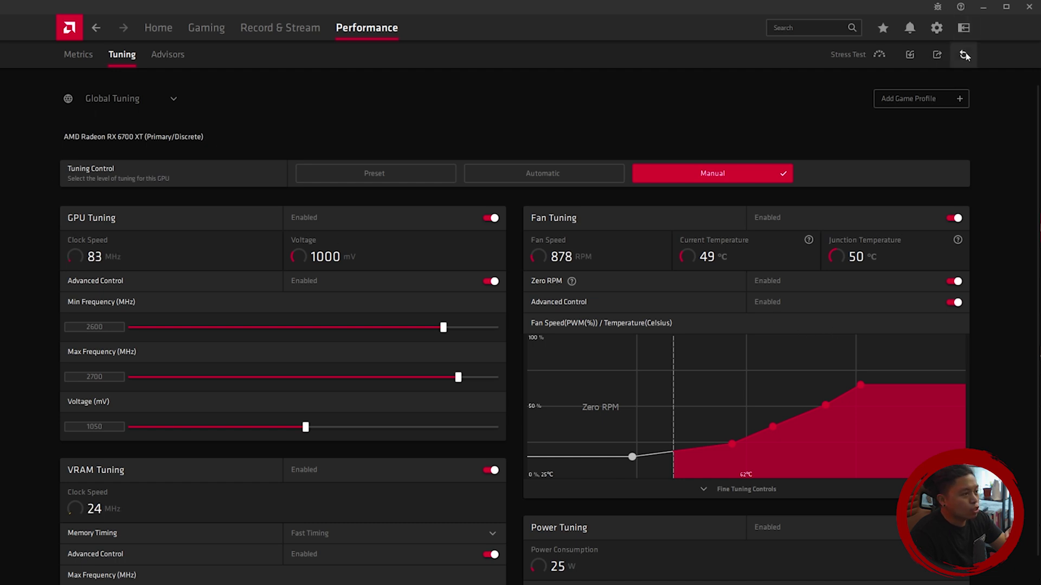
pyautogui.scroll(-1, 954, 228)
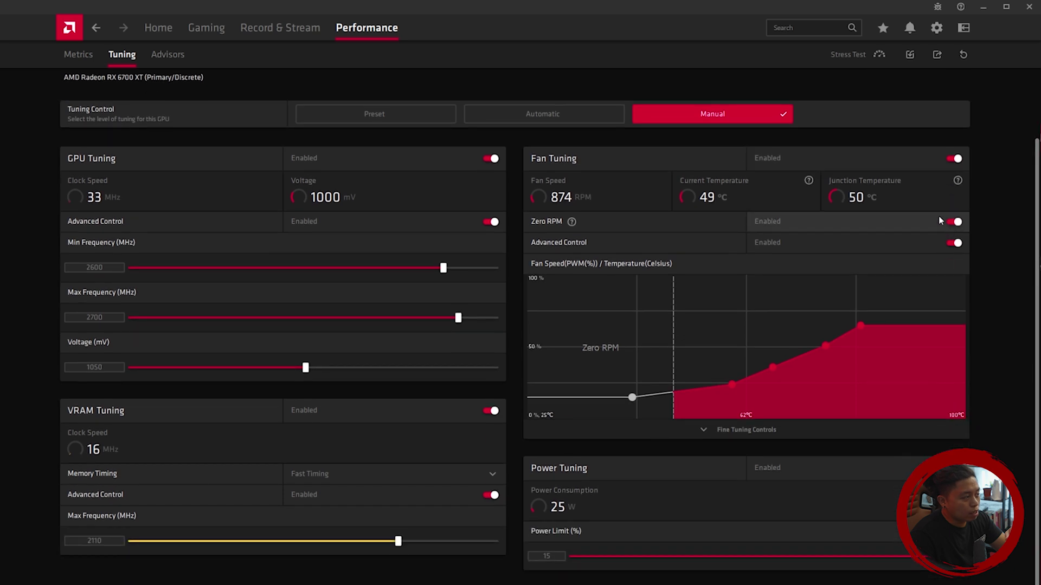
# Reset all GPU tuning values to default and confirm the Reset Settings warning with Yes.
pyautogui.click(963, 54)
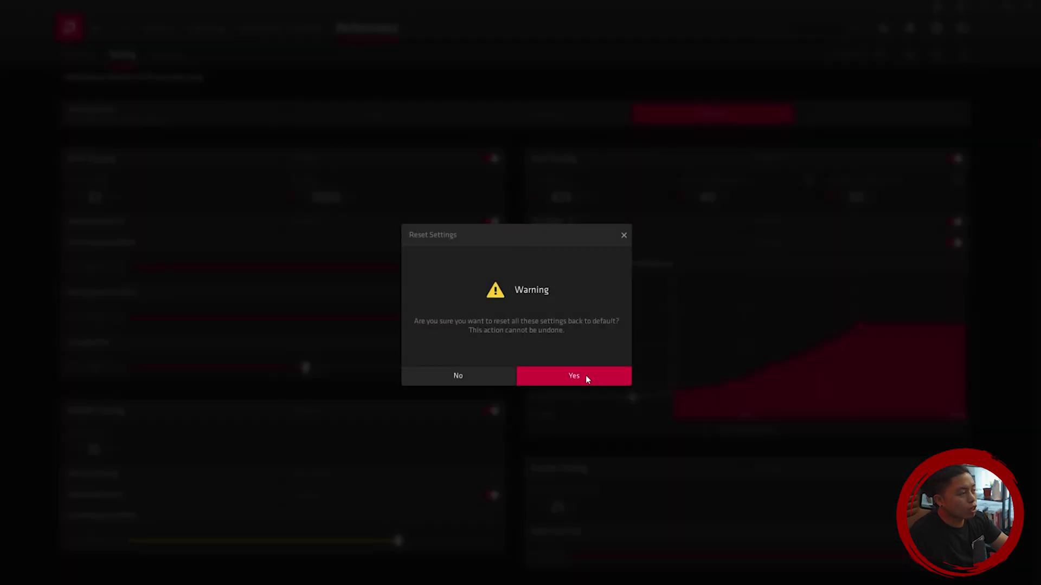
pyautogui.click(585, 375)
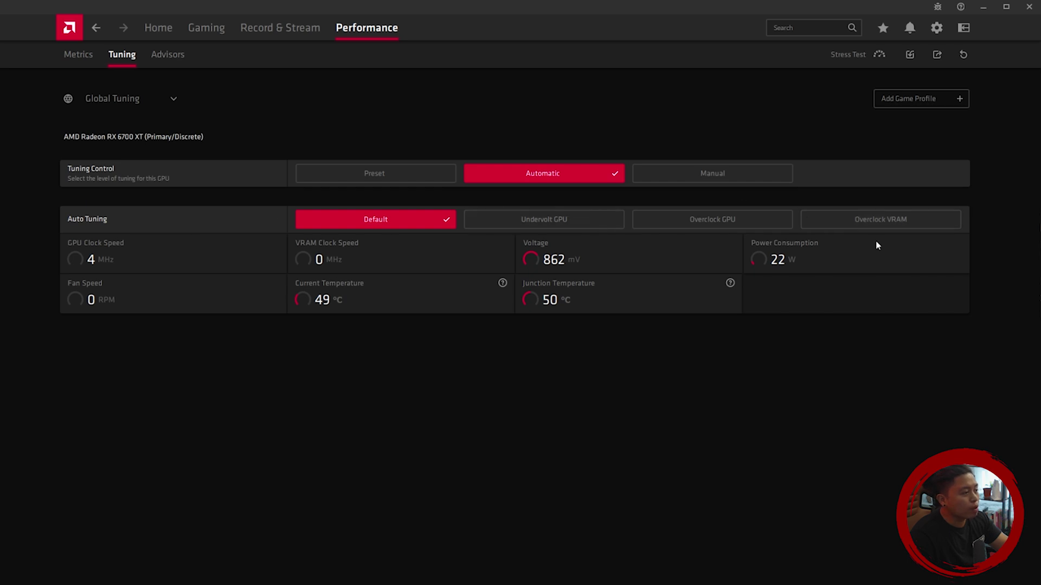
# Switch Tuning Control to Manual, enable Power Tuning and push Power Limit to 15%.
pyautogui.click(706, 177)
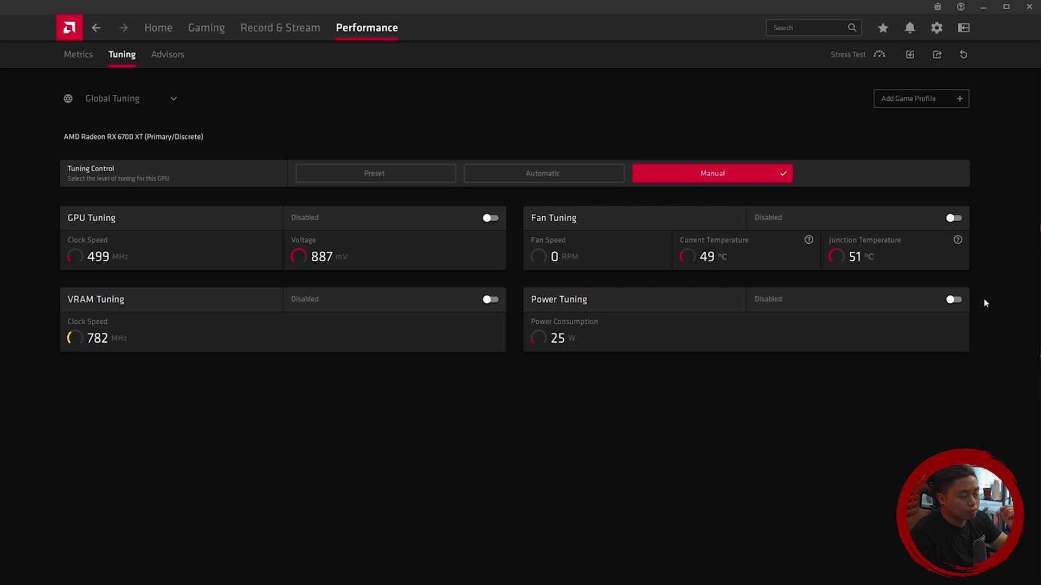
pyautogui.click(955, 300)
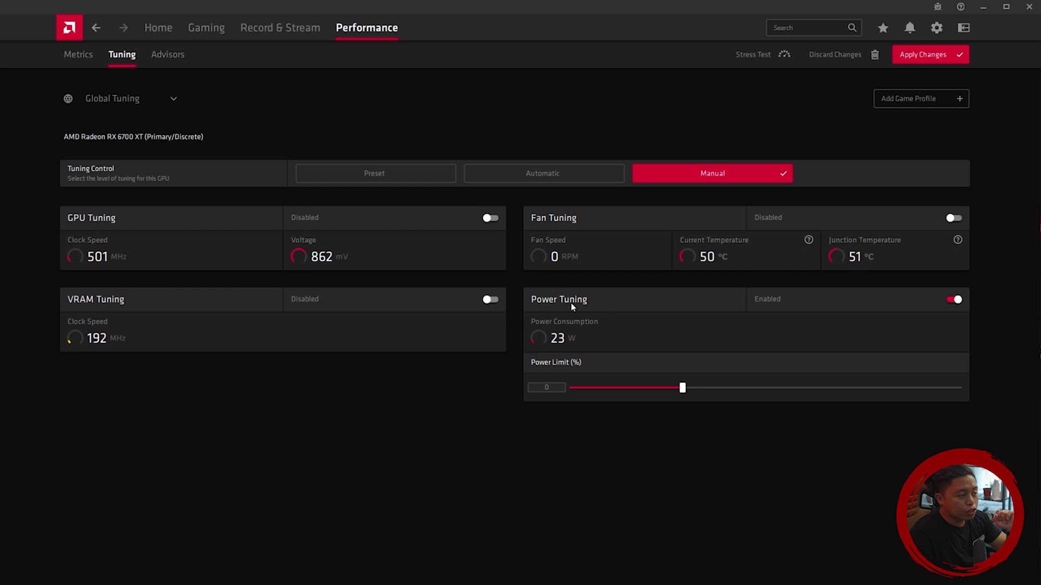
pyautogui.moveTo(690, 389); pyautogui.dragTo(964, 385)
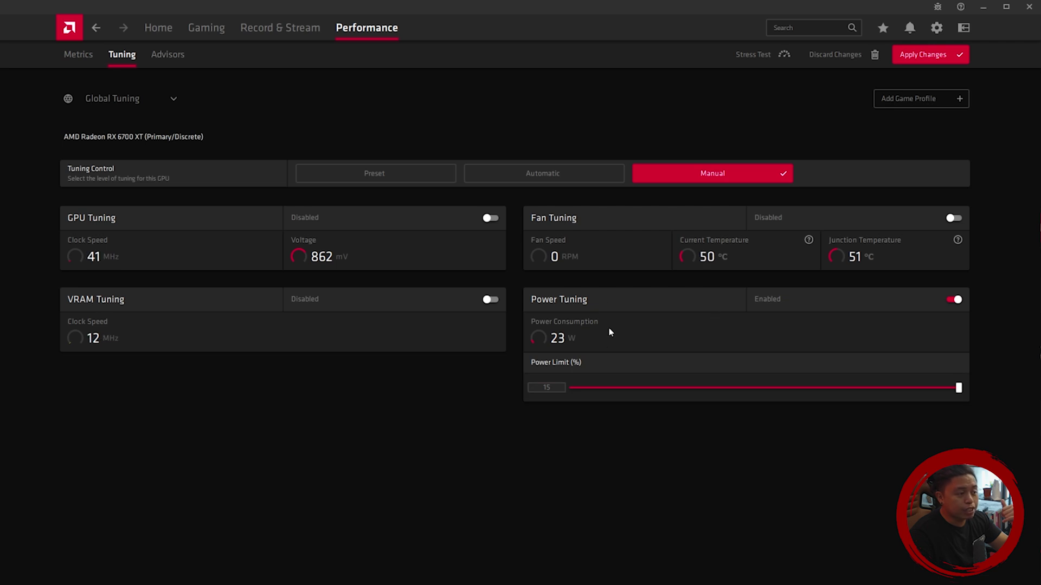
# Re-toggle Power Tuning, restore Power Limit to 15%, and enable GPU Tuning.
pyautogui.click(954, 299)
pyautogui.click(954, 299)
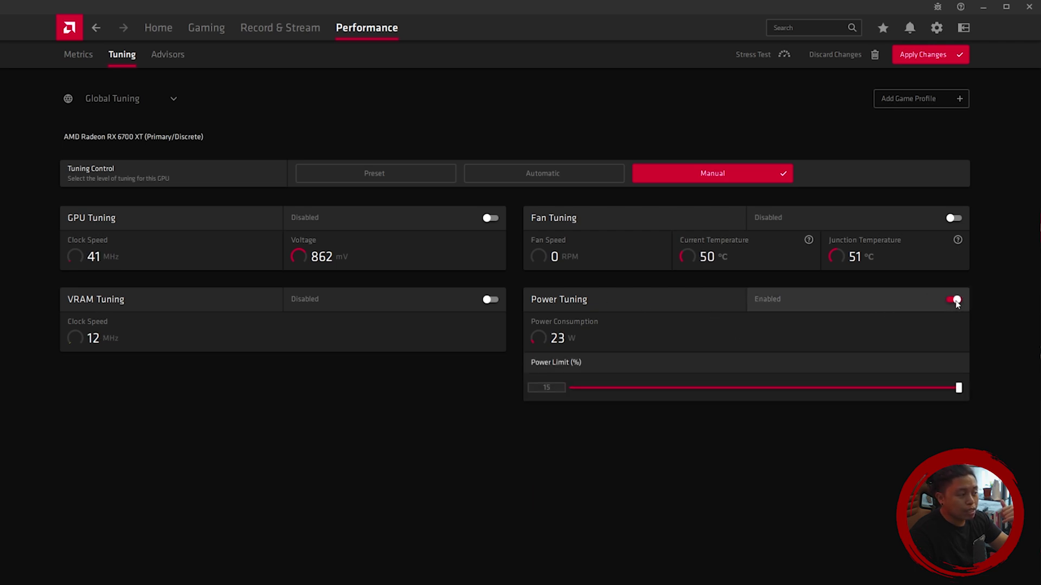
pyautogui.moveTo(958, 387); pyautogui.dragTo(1011, 397)
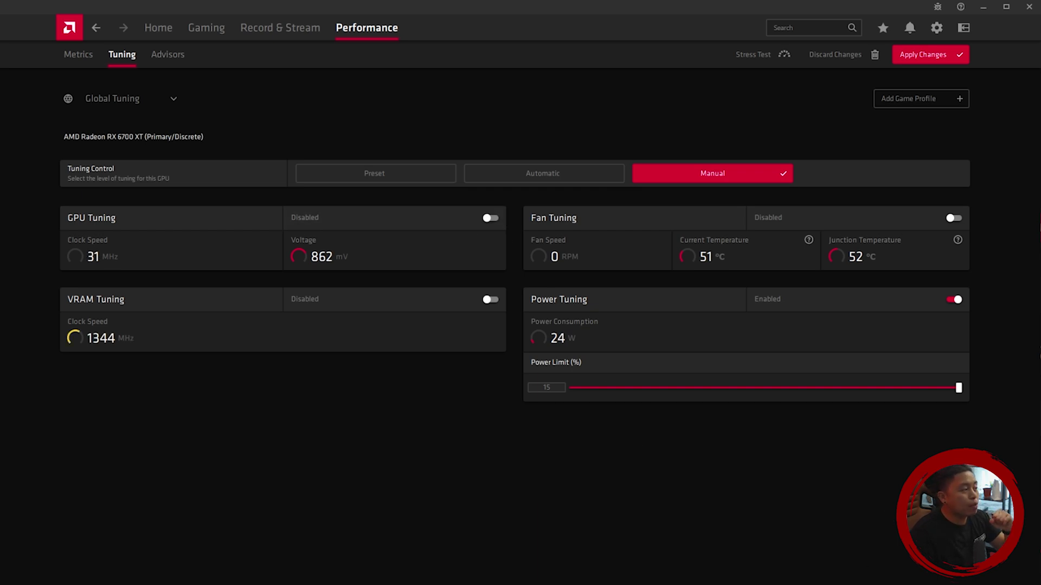
pyautogui.click(490, 218)
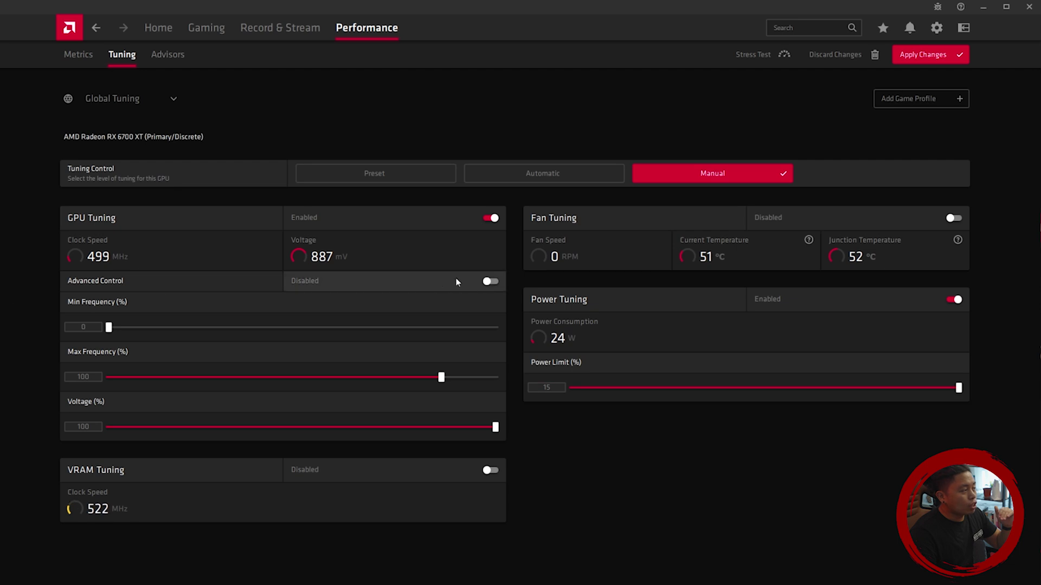
# Enable Advanced Control and try Min Frequency 2700 MHz and Max Frequency 2800 MHz.
pyautogui.click(492, 281)
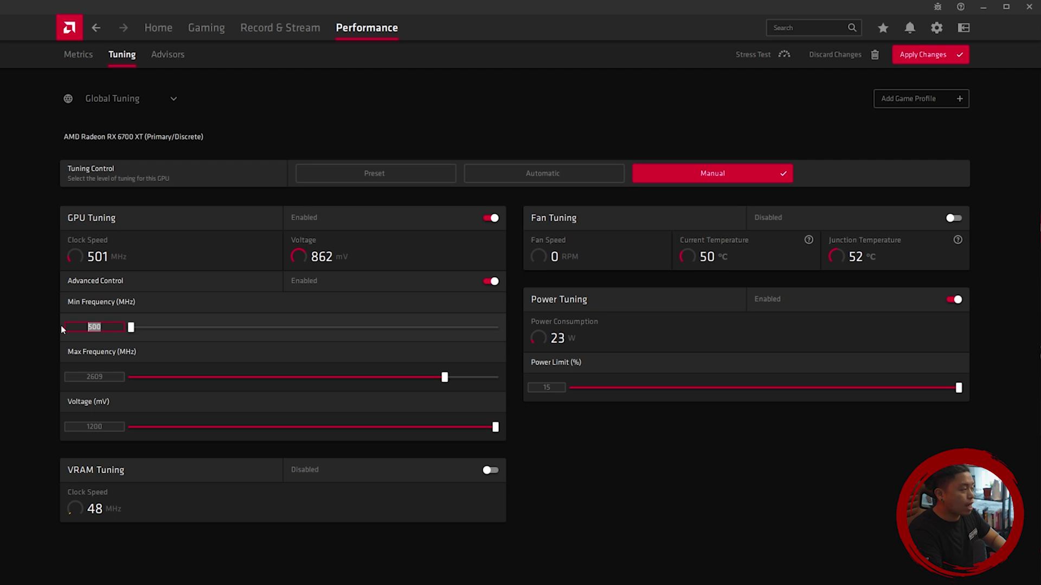
pyautogui.write('00')
pyautogui.press('Return')
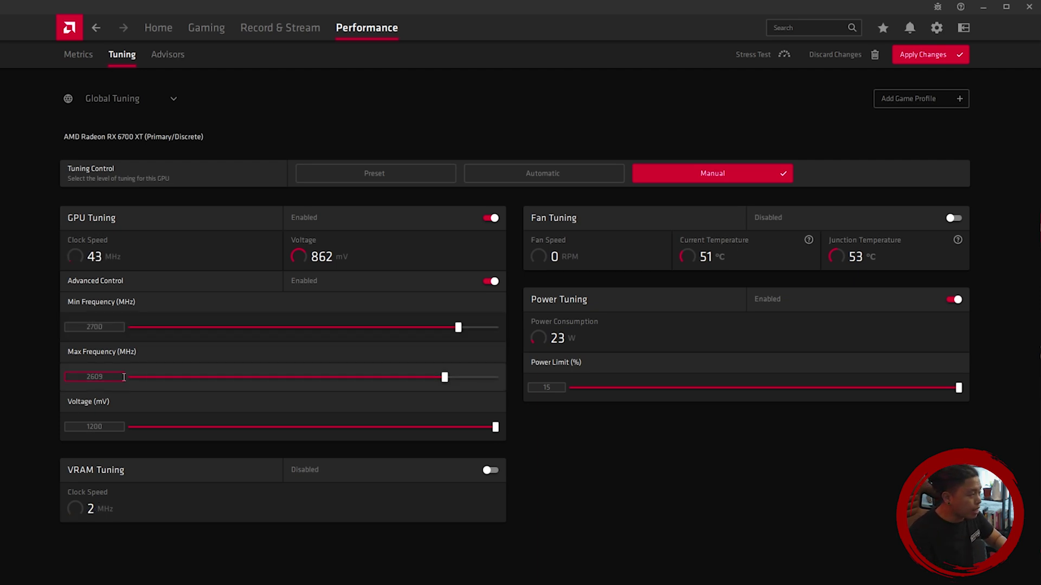
pyautogui.moveTo(108, 376); pyautogui.dragTo(37, 375)
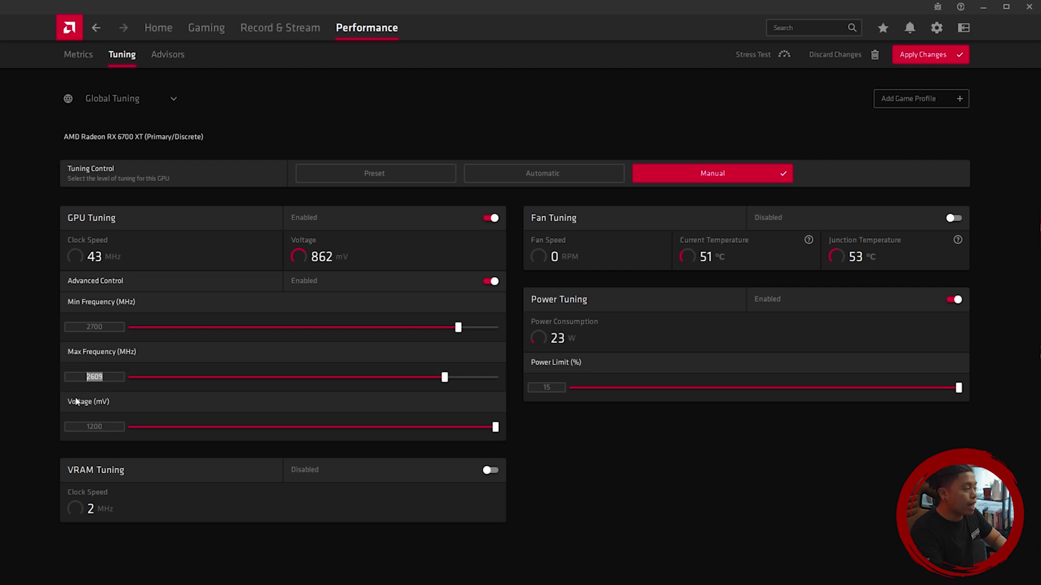
pyautogui.write('2800')
pyautogui.press('Return')
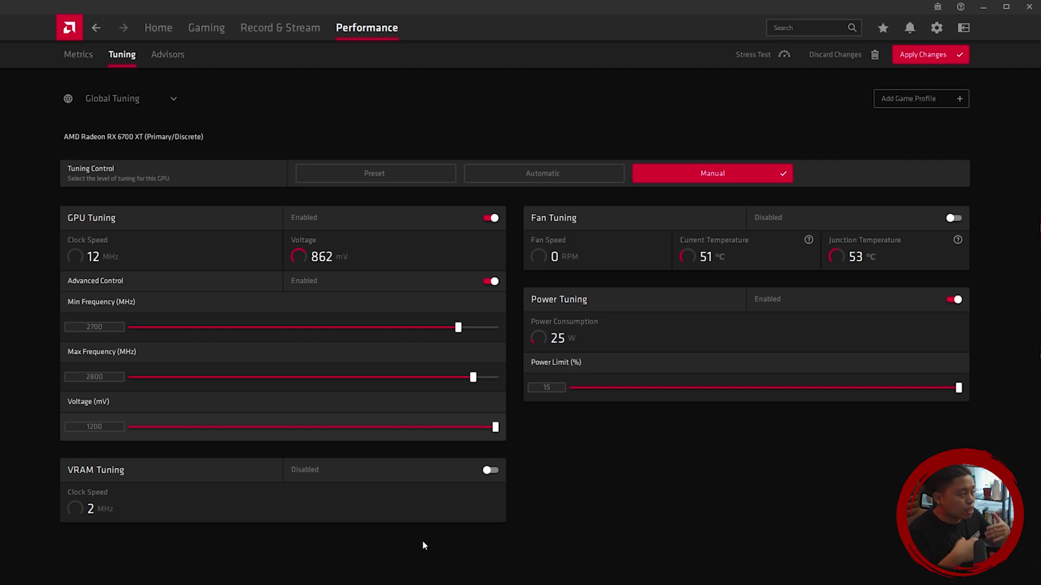
# Replace those with Min Frequency 2600 MHz and Max Frequency 2700 MHz.
pyautogui.doubleClick(114, 327)
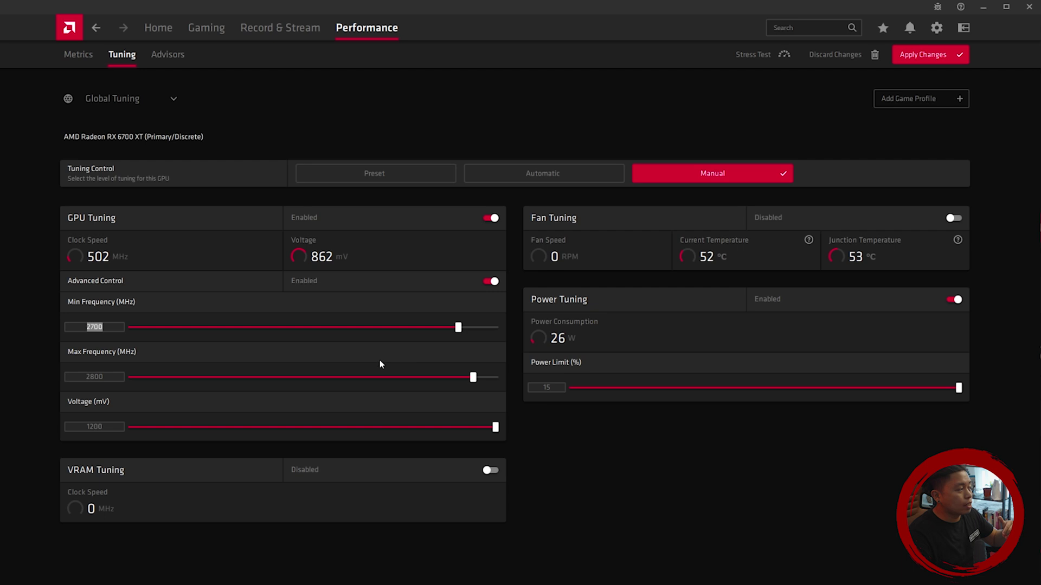
pyautogui.moveTo(111, 378); pyautogui.dragTo(79, 375)
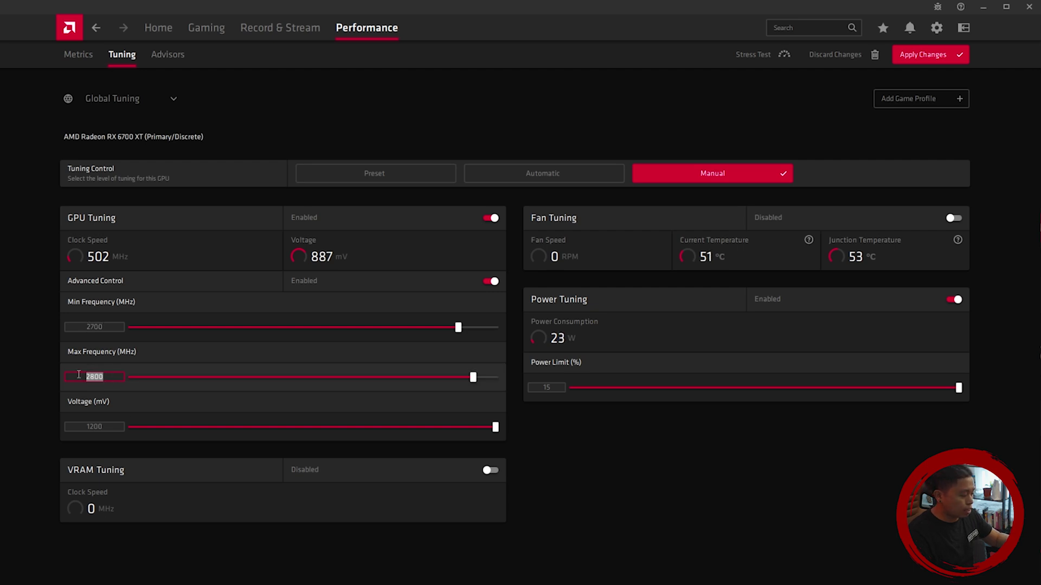
pyautogui.moveTo(108, 327); pyautogui.dragTo(14, 327)
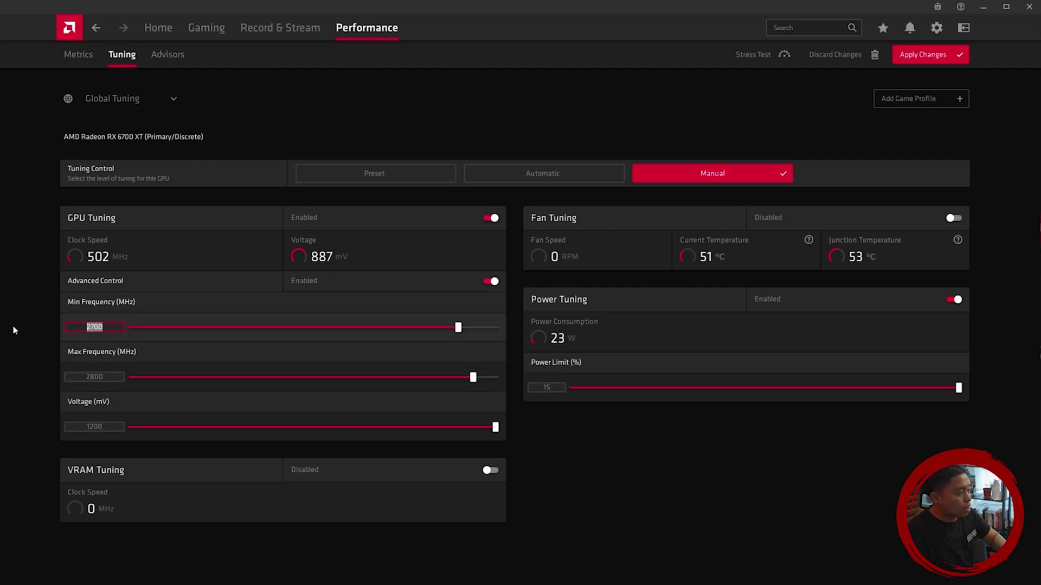
pyautogui.write('2600')
pyautogui.moveTo(82, 377); pyautogui.dragTo(193, 376)
pyautogui.write('2700')
pyautogui.press('Return')
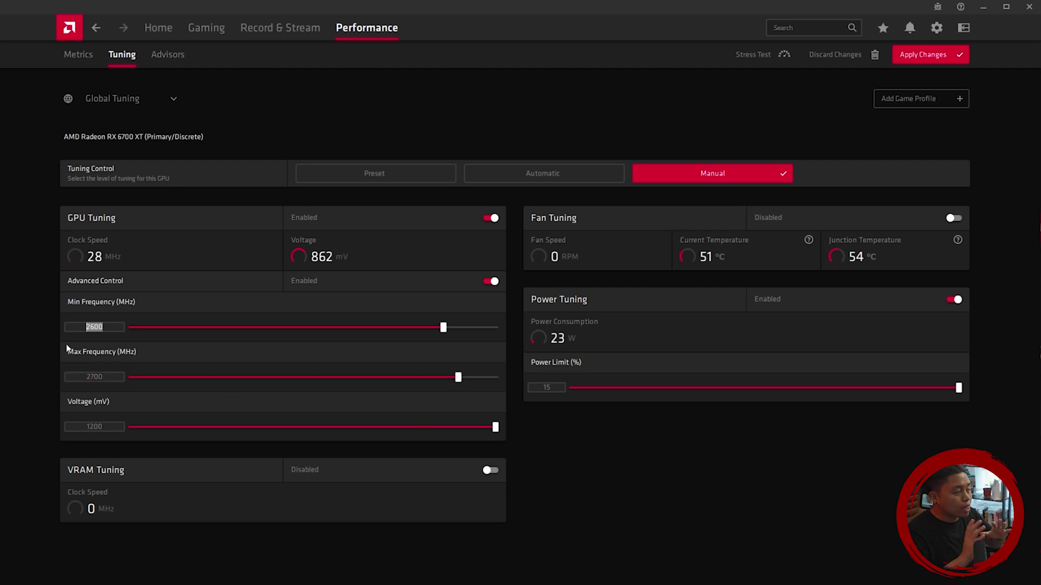
# Retype Min Frequency as 2700 MHz and Max Frequency as 2800 MHz.
pyautogui.click(123, 377)
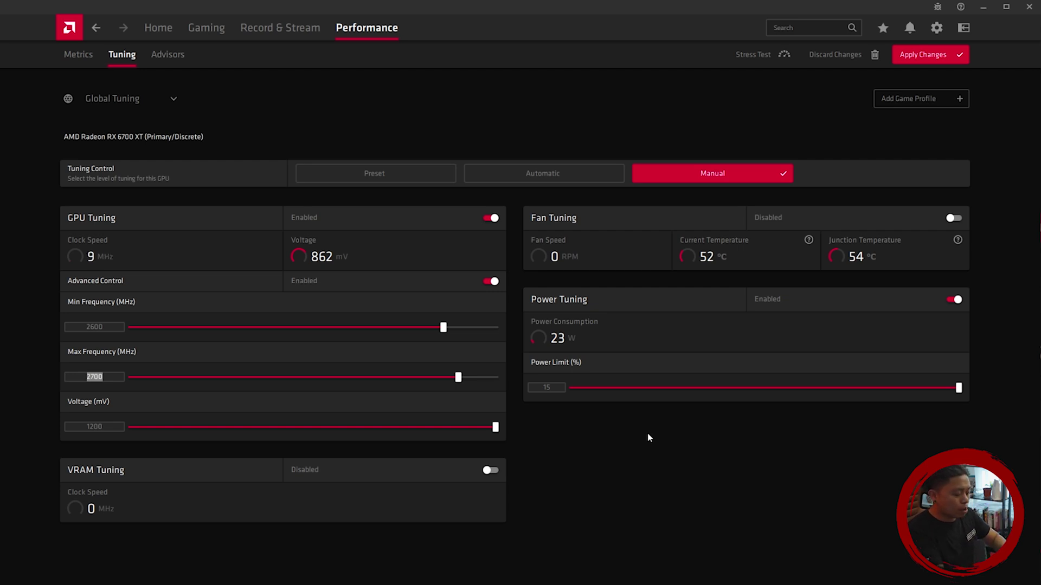
pyautogui.click(100, 327)
pyautogui.write('2700')
pyautogui.click(106, 382)
pyautogui.click(106, 381)
pyautogui.write('2800')
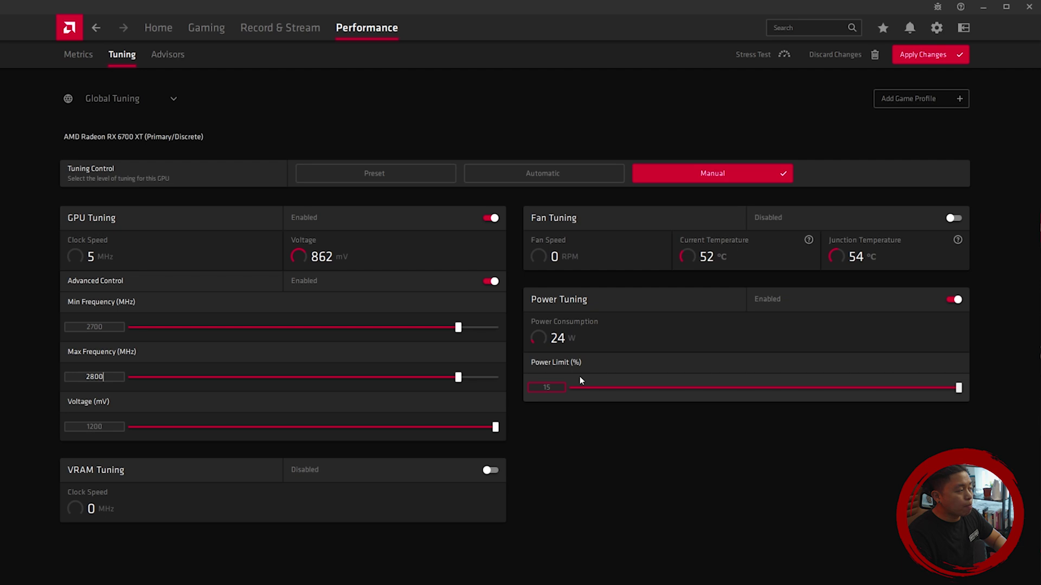
pyautogui.click(71, 325)
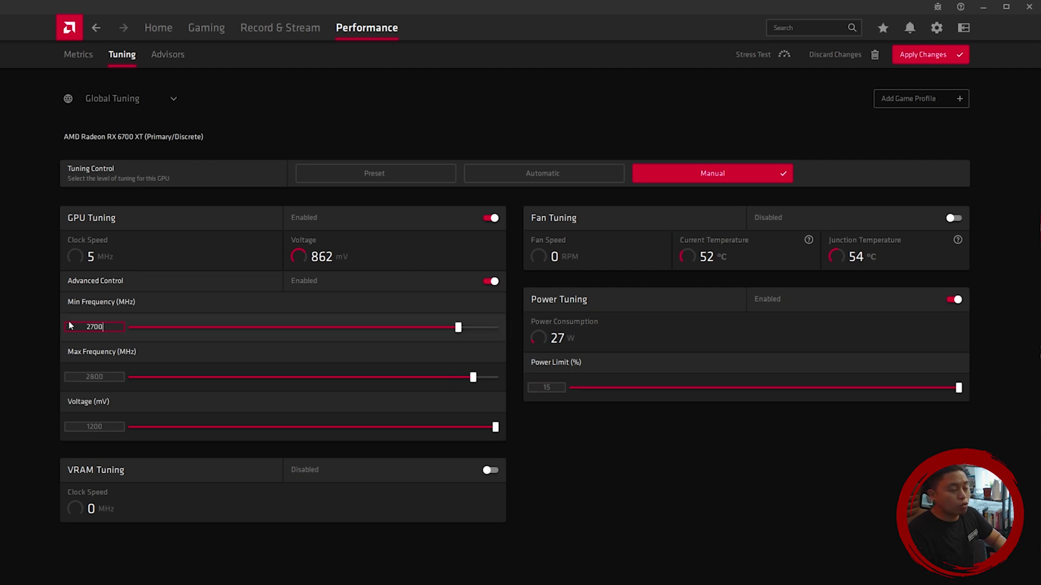
# Commit the frequency fields and apply the new clock settings to the GPU.
pyautogui.click(95, 376)
pyautogui.click(692, 515)
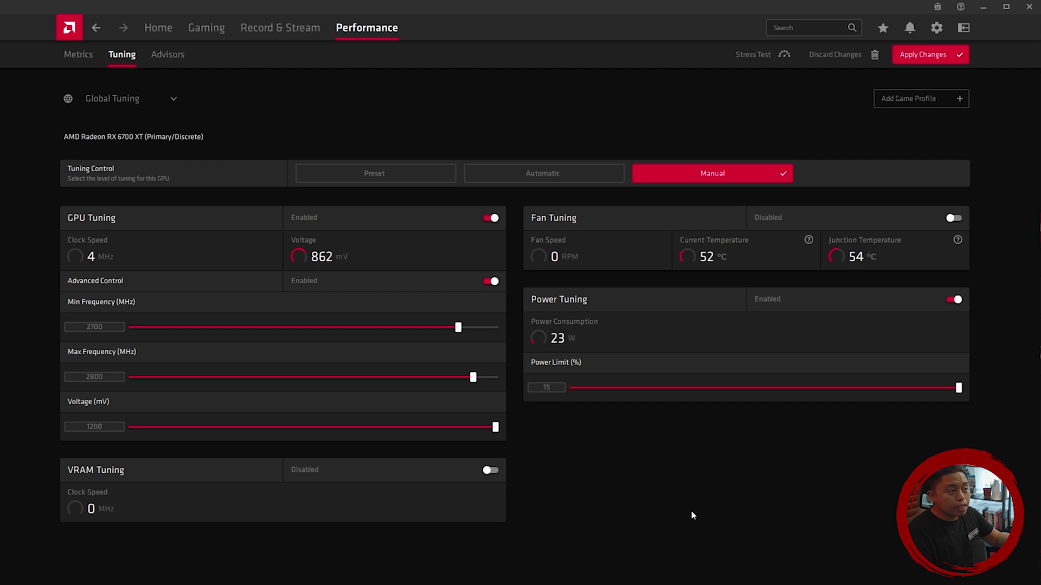
pyautogui.click(921, 56)
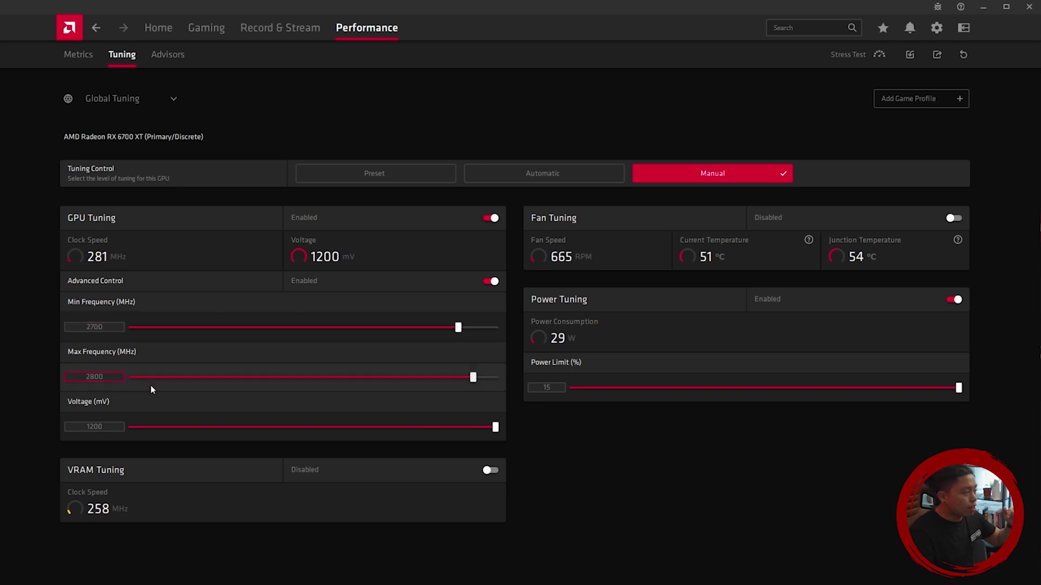
pyautogui.doubleClick(111, 327)
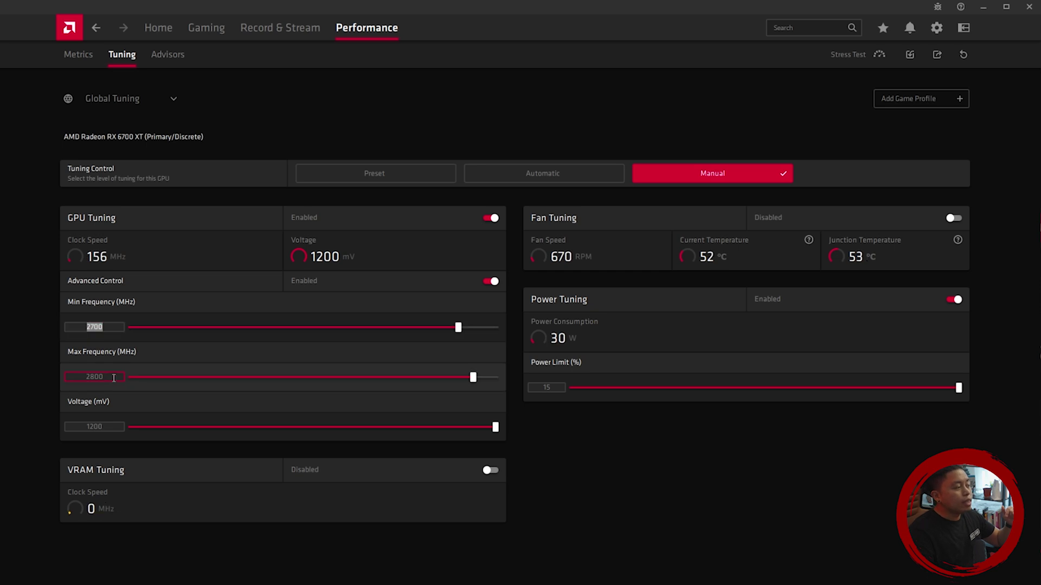
pyautogui.doubleClick(106, 378)
pyautogui.click(631, 477)
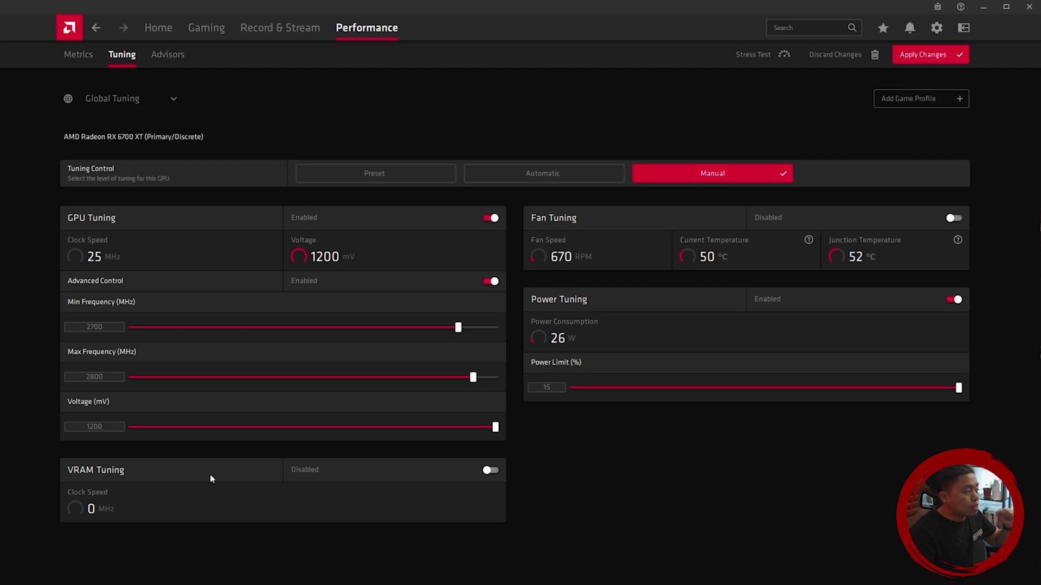
# Drag the Voltage slider down and enter 1100 mV in the Voltage box.
pyautogui.moveTo(494, 428); pyautogui.dragTo(414, 433)
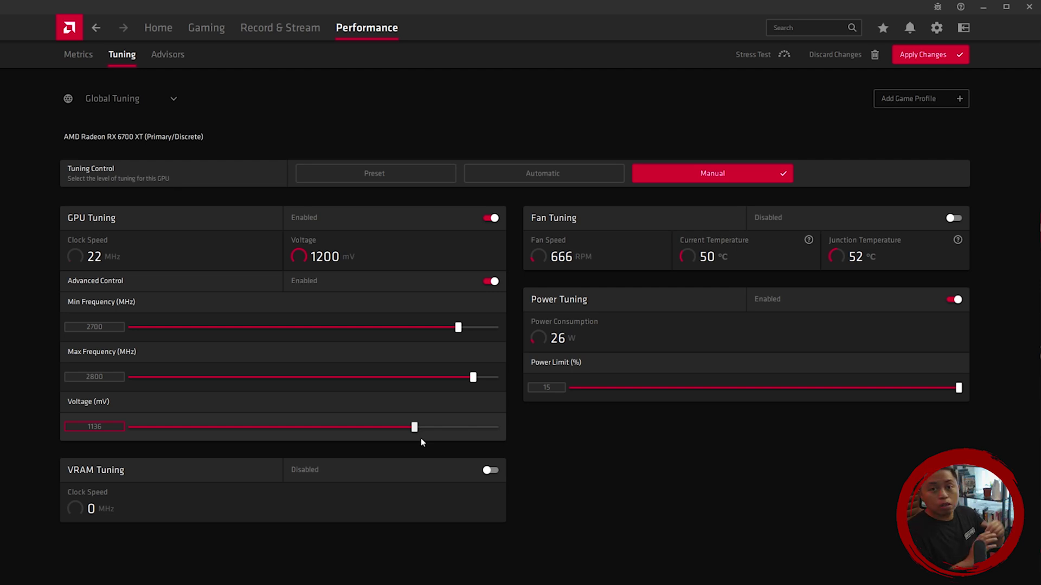
pyautogui.doubleClick(97, 427)
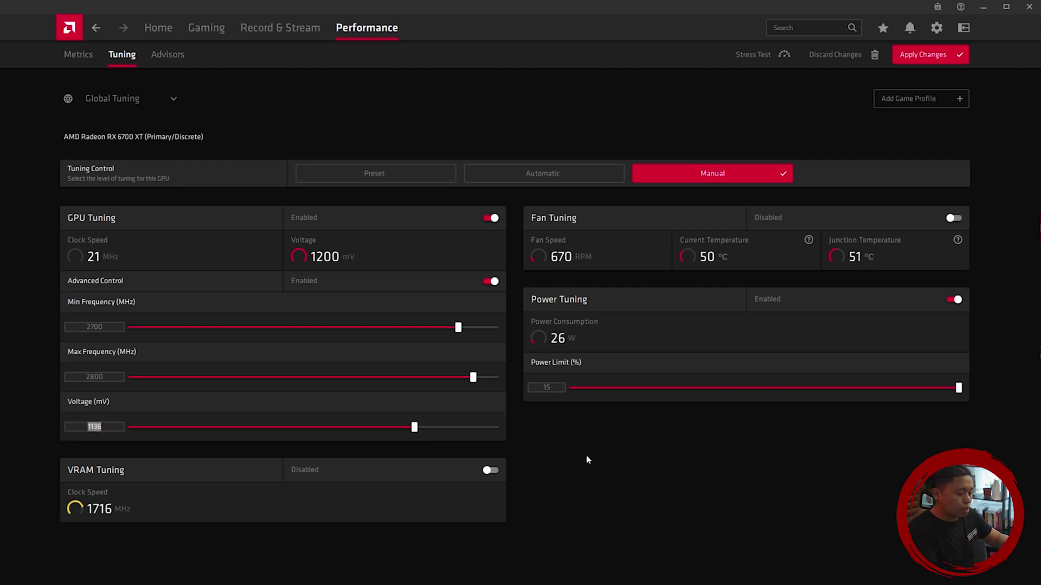
pyautogui.write('11')
pyautogui.press('BackSpace')
pyautogui.write('100')
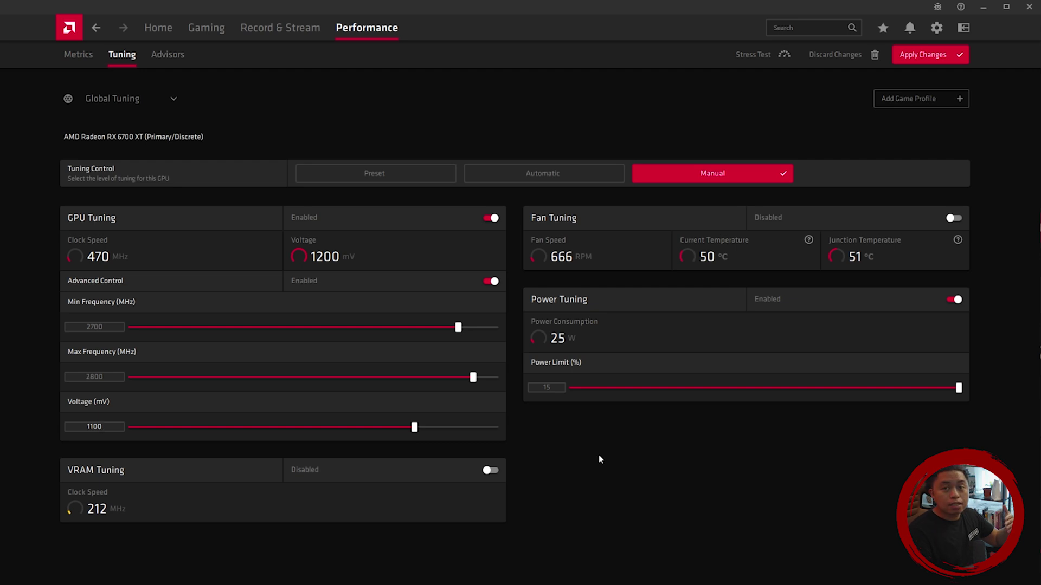
pyautogui.moveTo(103, 427); pyautogui.dragTo(94, 427)
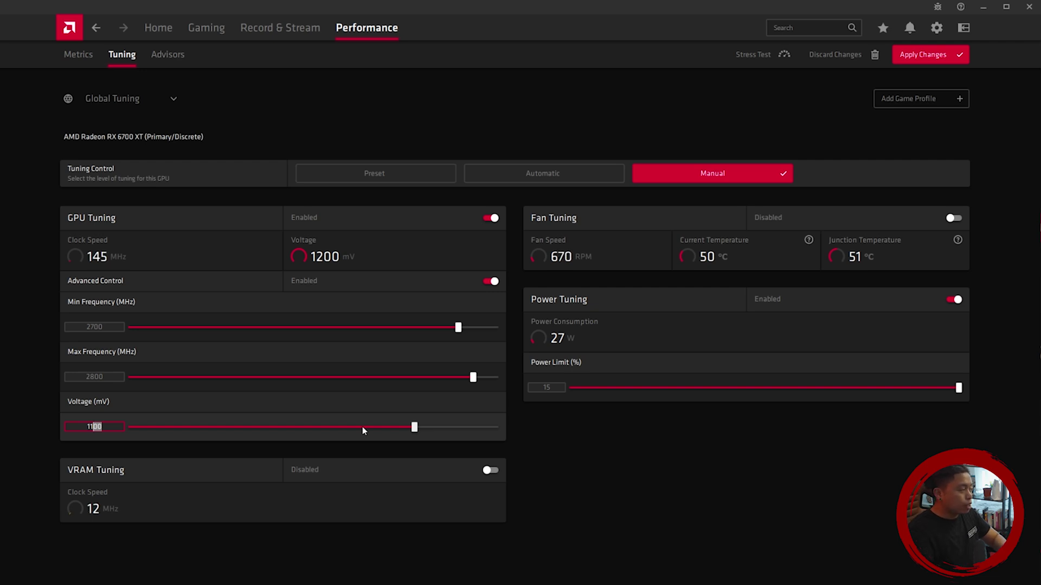
# Try 1023 mV and about 984 mV, then set the voltage to 1025 mV.
pyautogui.press('BackSpace')
pyautogui.press('BackSpace')
pyautogui.write('023')
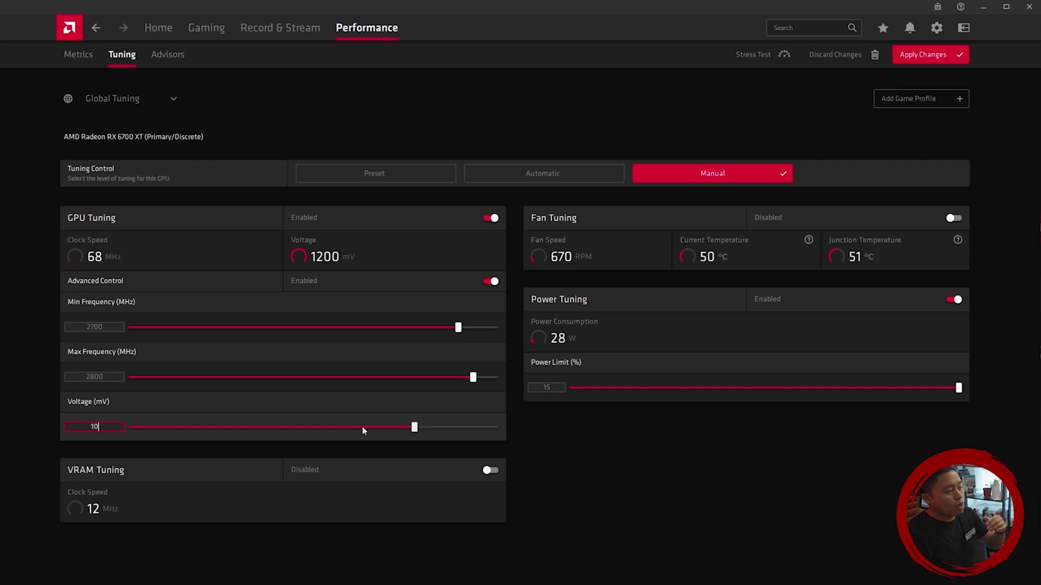
pyautogui.moveTo(362, 427); pyautogui.dragTo(222, 421)
pyautogui.doubleClick(94, 427)
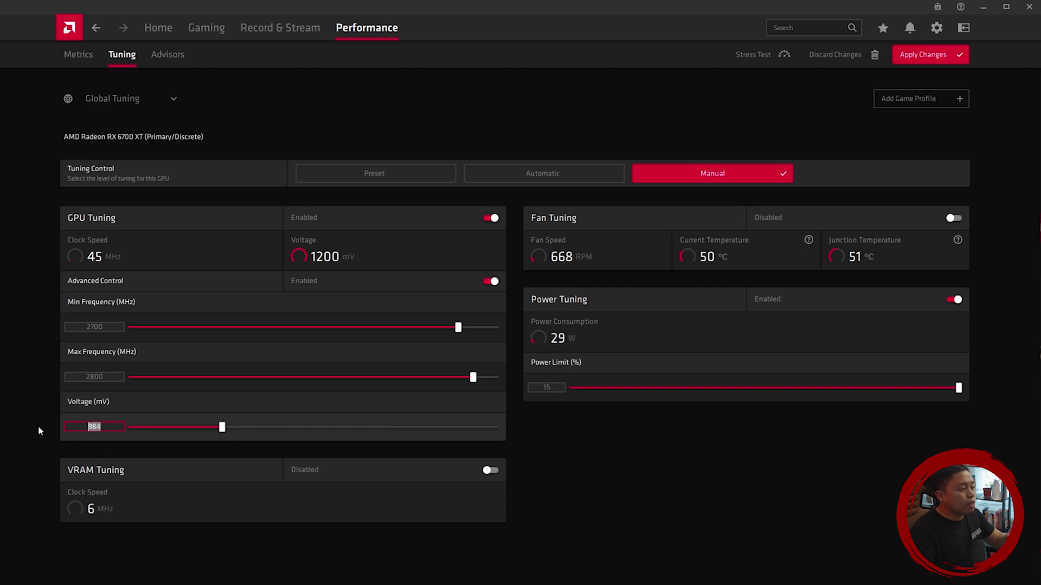
pyautogui.write('1025')
pyautogui.click(580, 428)
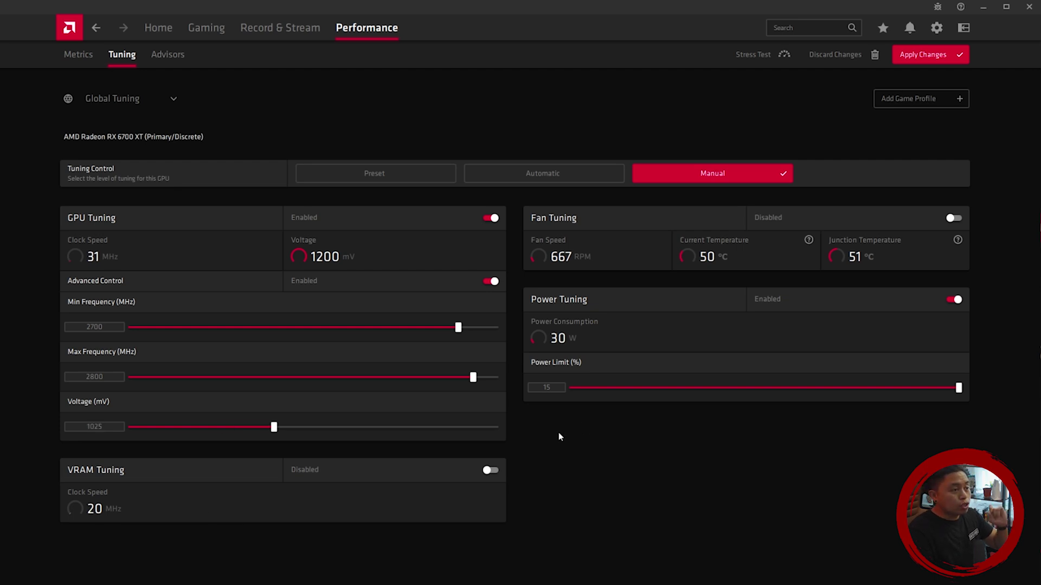